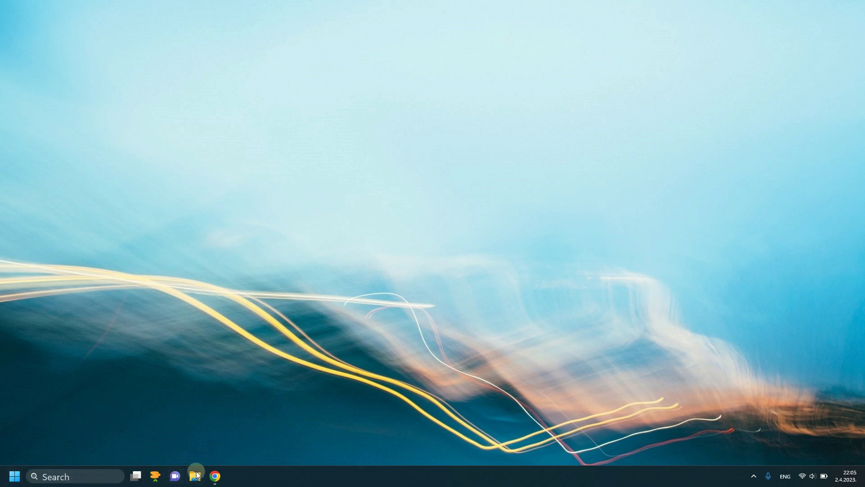
# Launch Paint 3D from the Start menu's recent apps.
pyautogui.click(15, 476)
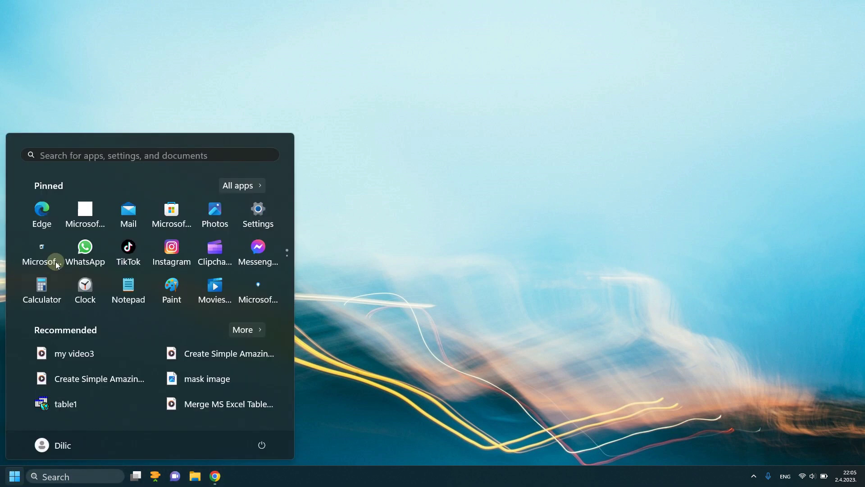
pyautogui.click(96, 156)
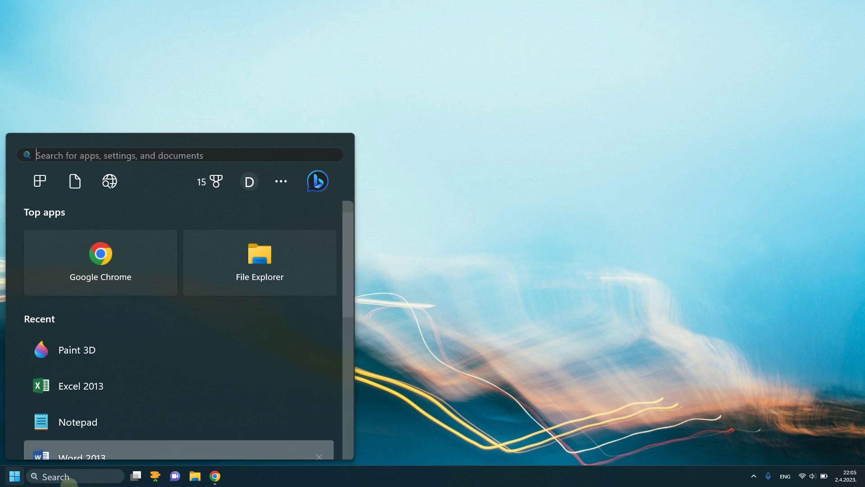
pyautogui.click(74, 348)
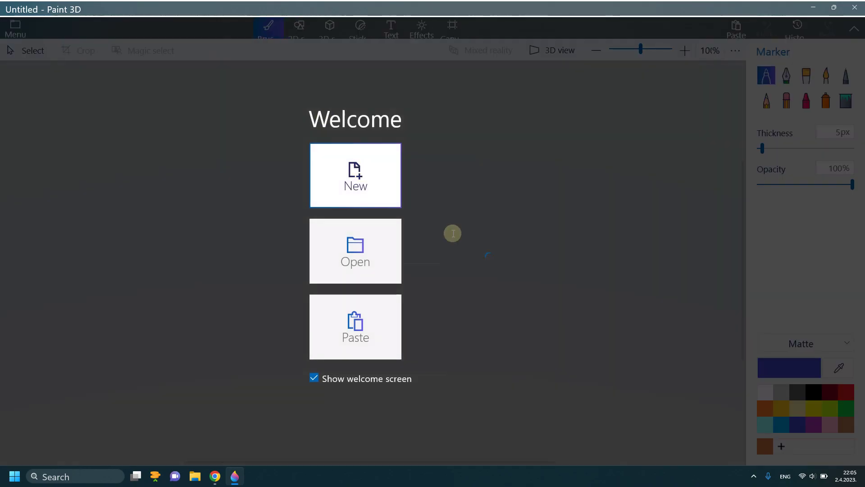
# Dismiss the Welcome screen for a blank canvas and bring up the 3D shapes panel.
pyautogui.click(453, 234)
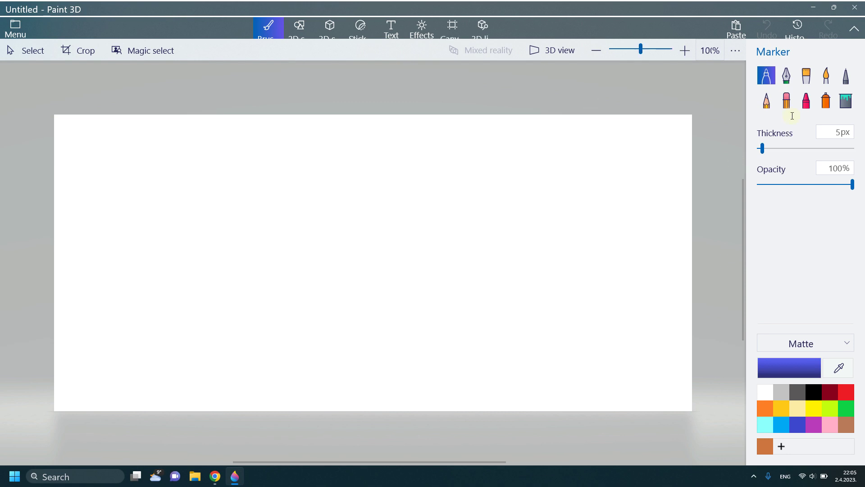
pyautogui.click(299, 28)
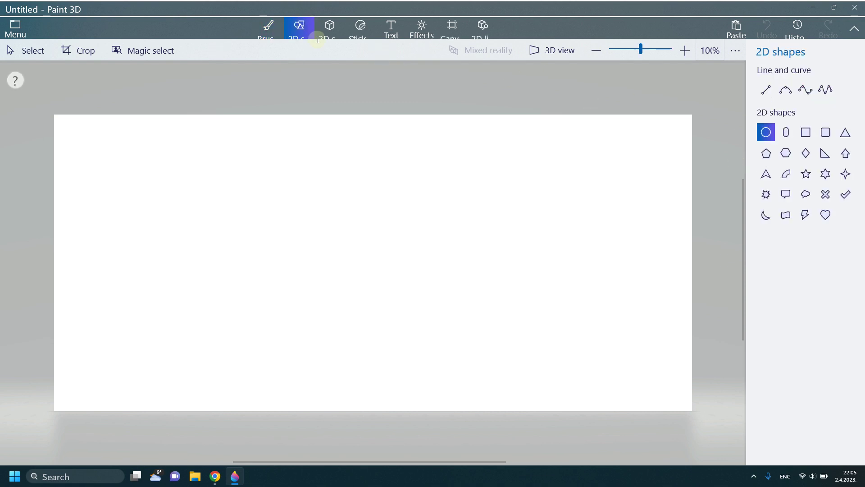
pyautogui.click(305, 38)
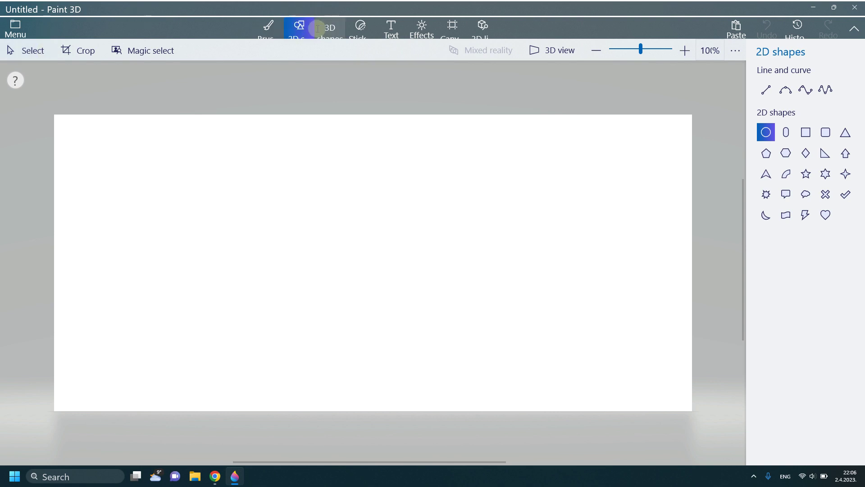
pyautogui.click(344, 42)
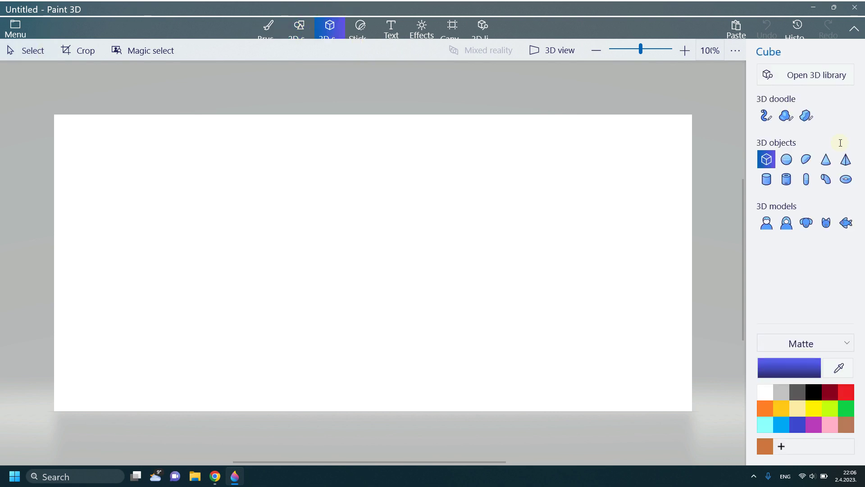
# Place the blue 3D Man model just left of canvas centre and stretch it slightly wider.
pyautogui.click(766, 222)
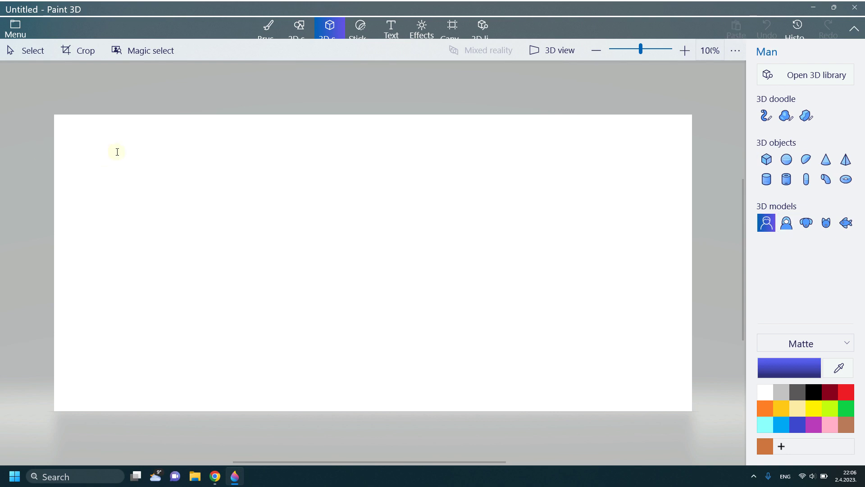
pyautogui.click(118, 152)
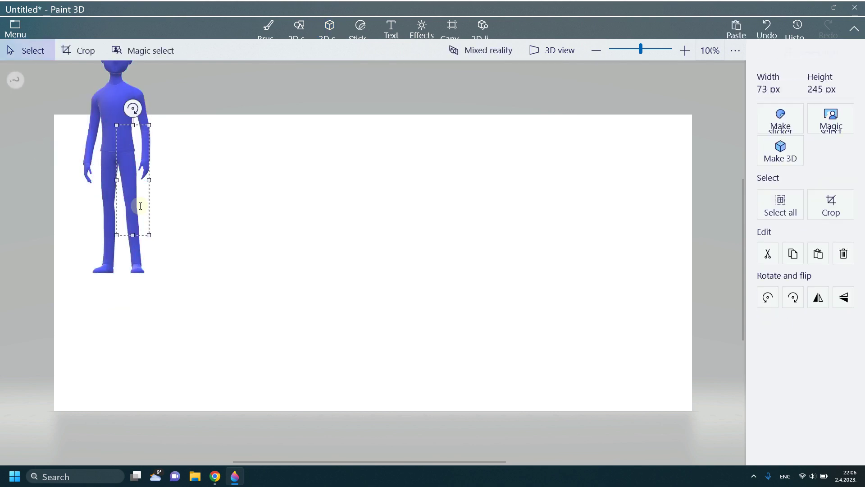
pyautogui.click(112, 77)
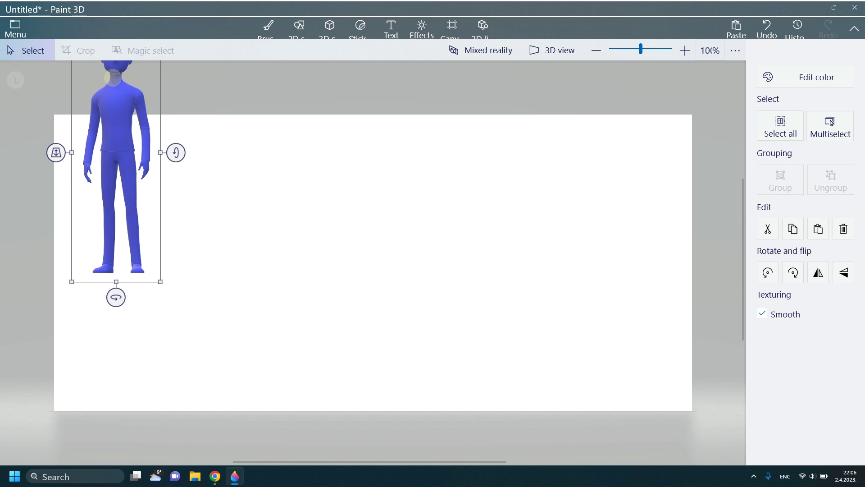
pyautogui.moveTo(112, 77); pyautogui.dragTo(242, 199)
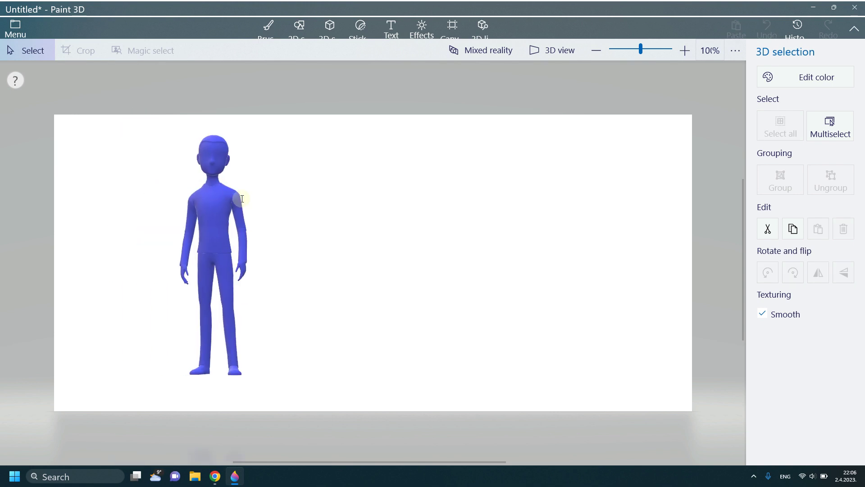
pyautogui.moveTo(242, 198); pyautogui.dragTo(291, 207)
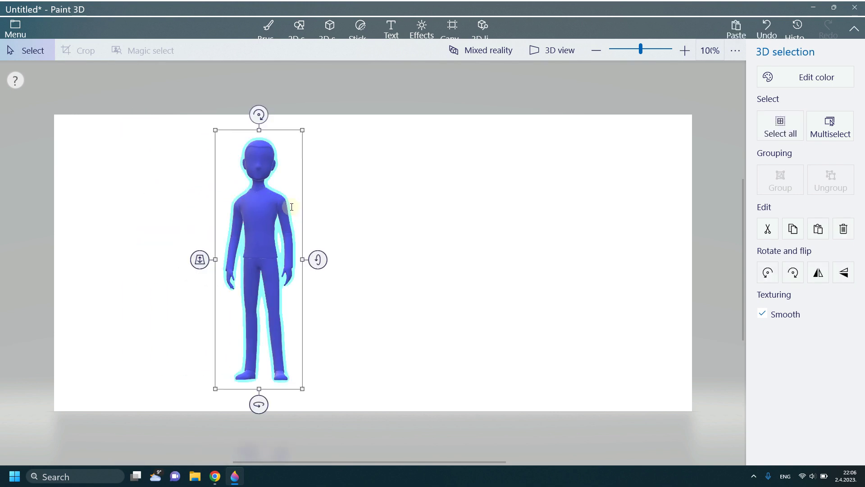
pyautogui.moveTo(306, 260); pyautogui.dragTo(319, 259)
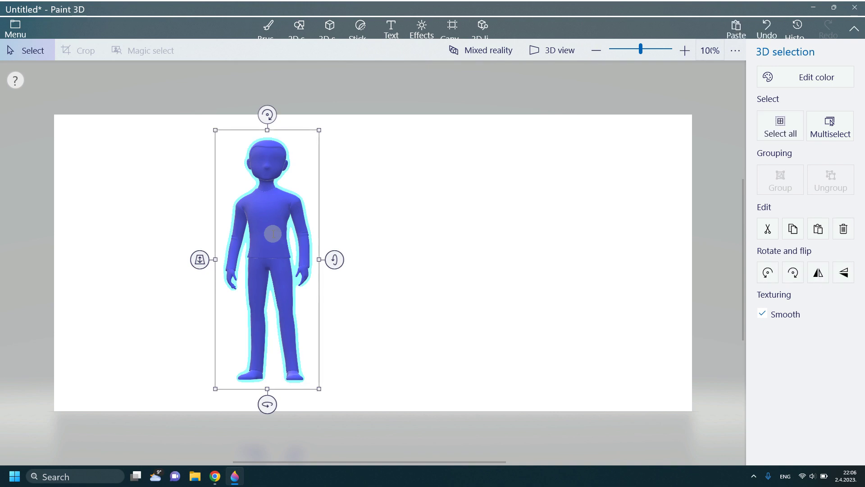
# Copy the man and paste the duplicate onto the right side of the canvas.
pyautogui.rightClick(272, 234)
pyautogui.click(331, 76)
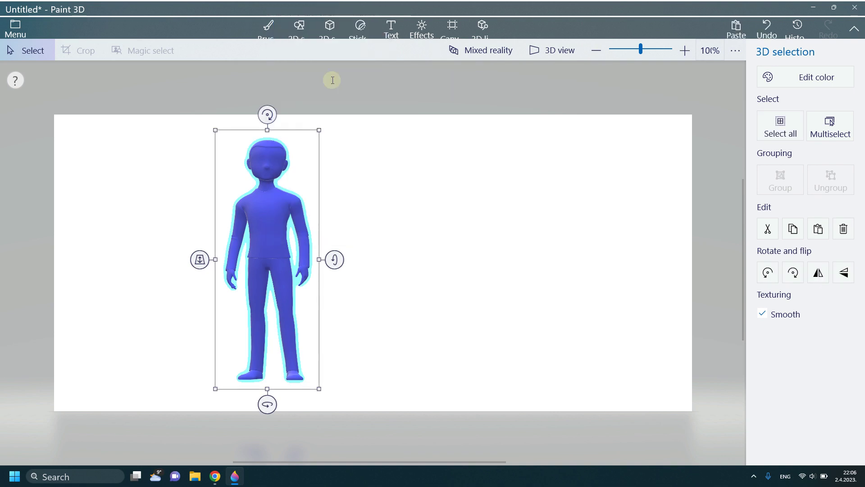
pyautogui.rightClick(407, 190)
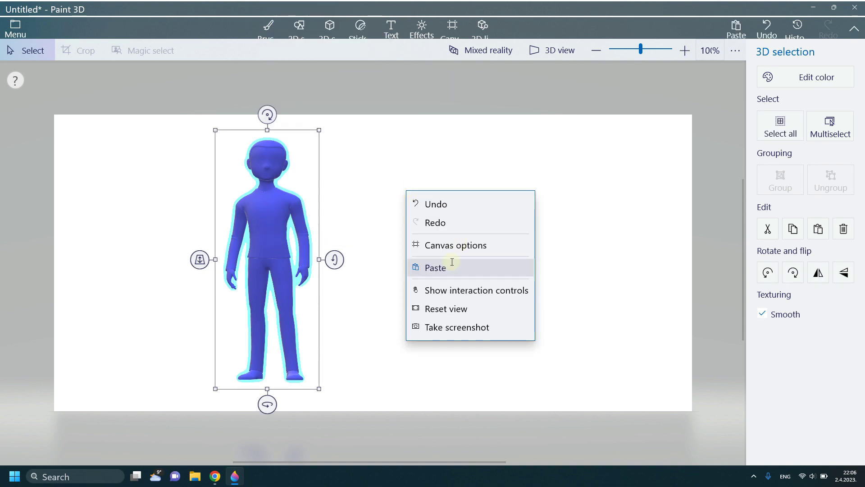
pyautogui.click(452, 265)
pyautogui.moveTo(286, 208); pyautogui.dragTo(481, 210)
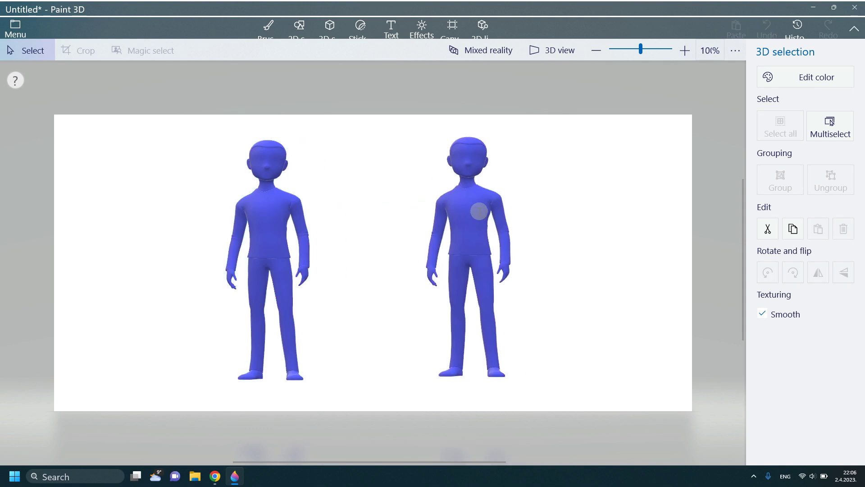
pyautogui.click(498, 213)
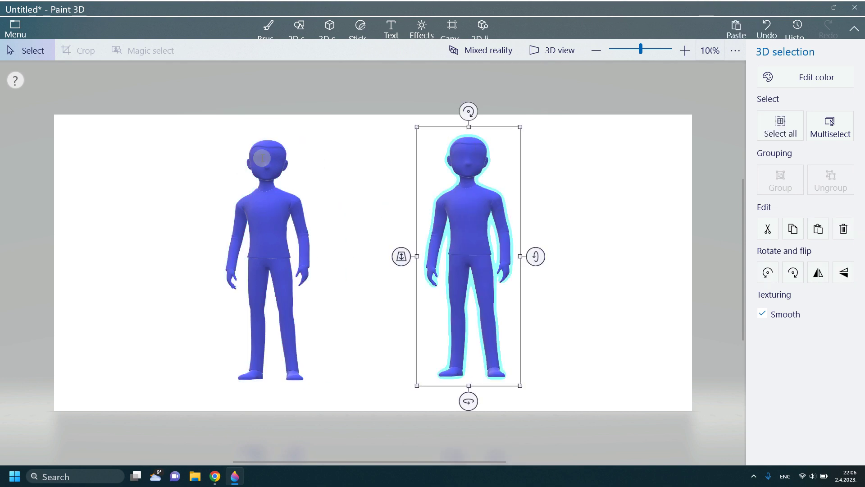
pyautogui.click(258, 155)
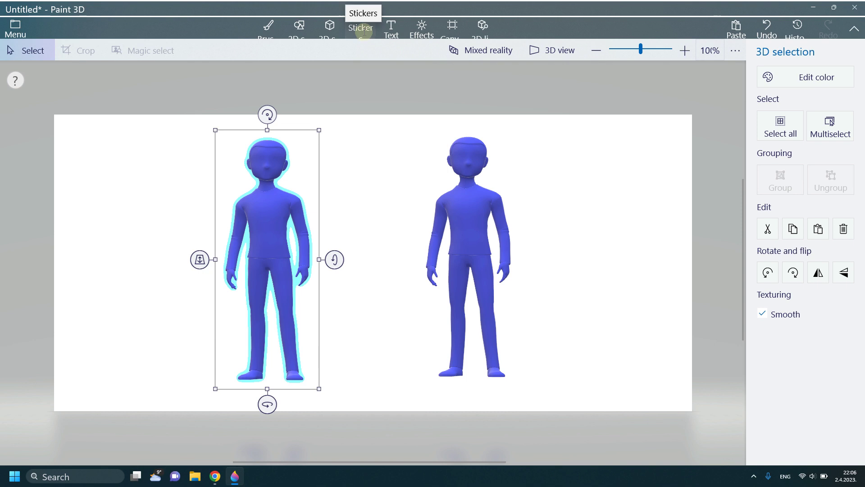
# Add the 'mask image' JPG from Downloads as a custom sticker between the men.
pyautogui.click(363, 30)
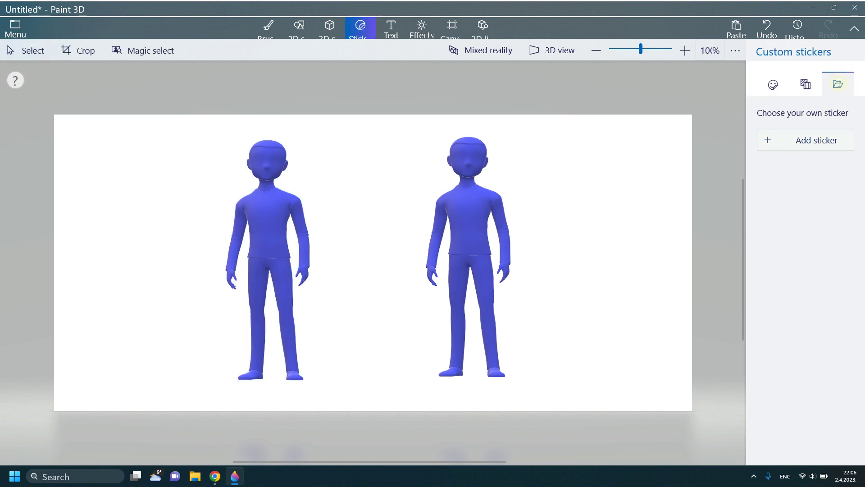
pyautogui.click(833, 142)
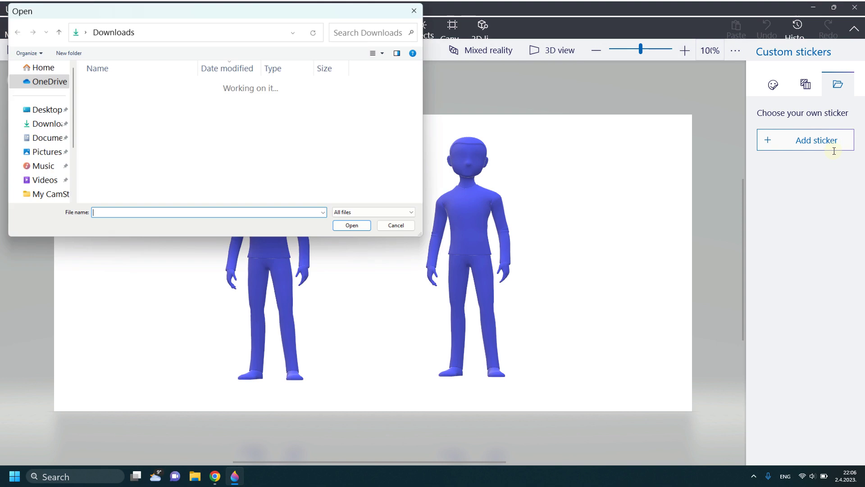
pyautogui.click(136, 102)
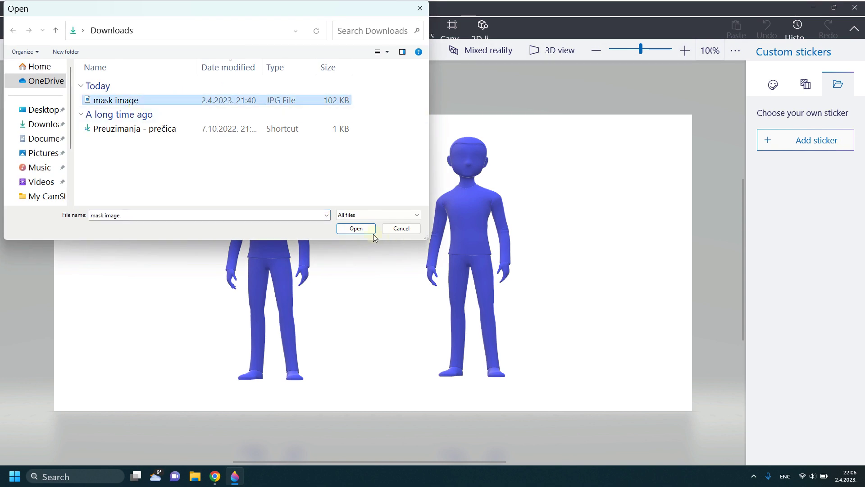
pyautogui.click(356, 228)
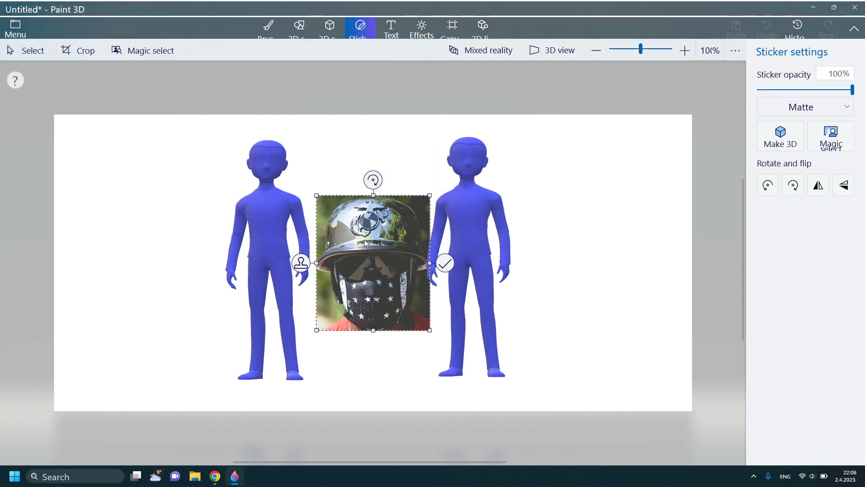
# Move and resize the mask sticker so it covers the left man's head.
pyautogui.moveTo(357, 248); pyautogui.dragTo(276, 170)
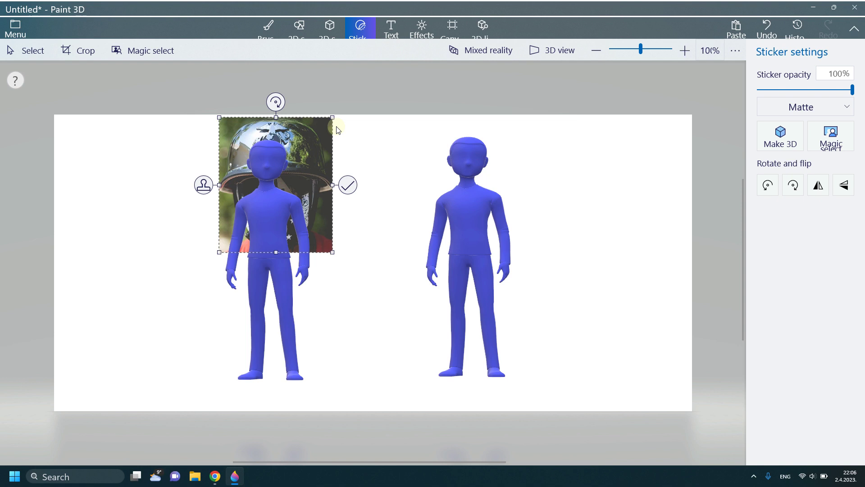
pyautogui.moveTo(338, 261)
pyautogui.mouseDown()
pyautogui.moveTo(248, 148)
pyautogui.moveTo(270, 168)
pyautogui.mouseUp()
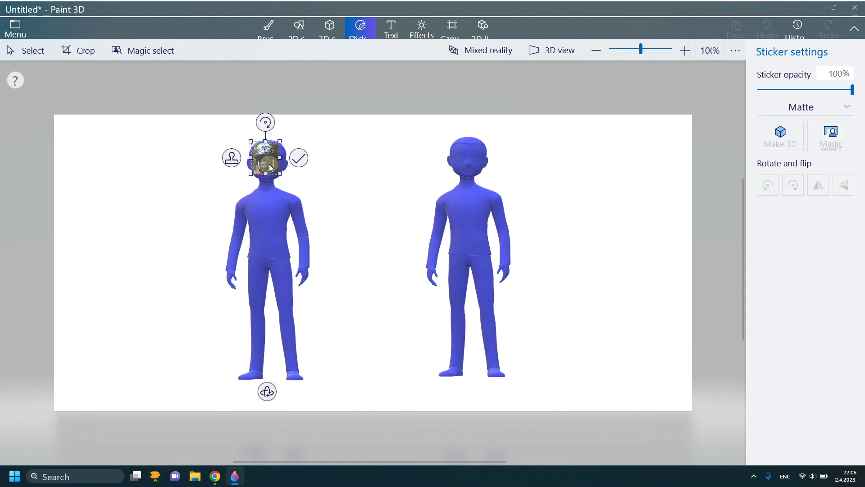
pyautogui.moveTo(271, 168); pyautogui.dragTo(289, 186)
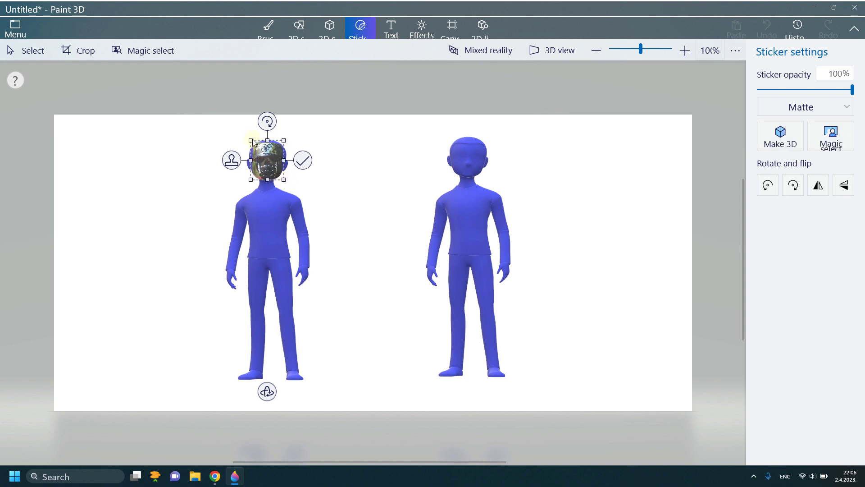
pyautogui.moveTo(253, 140); pyautogui.dragTo(254, 139)
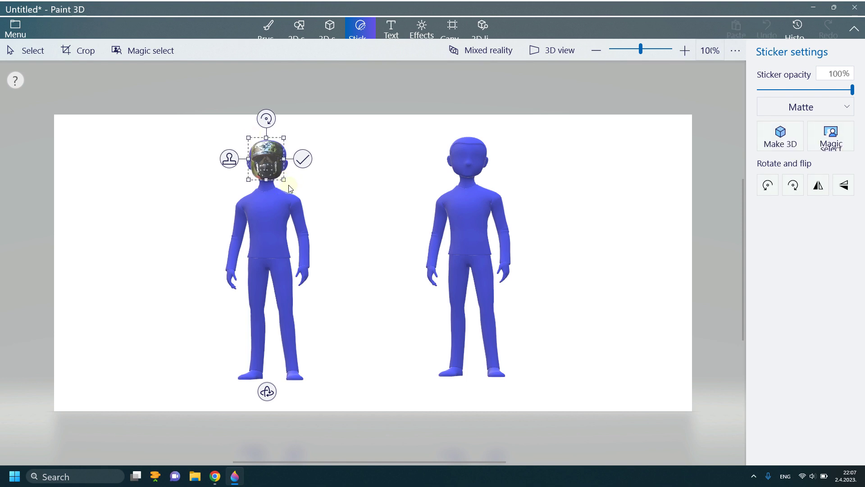
pyautogui.moveTo(292, 189); pyautogui.dragTo(293, 189)
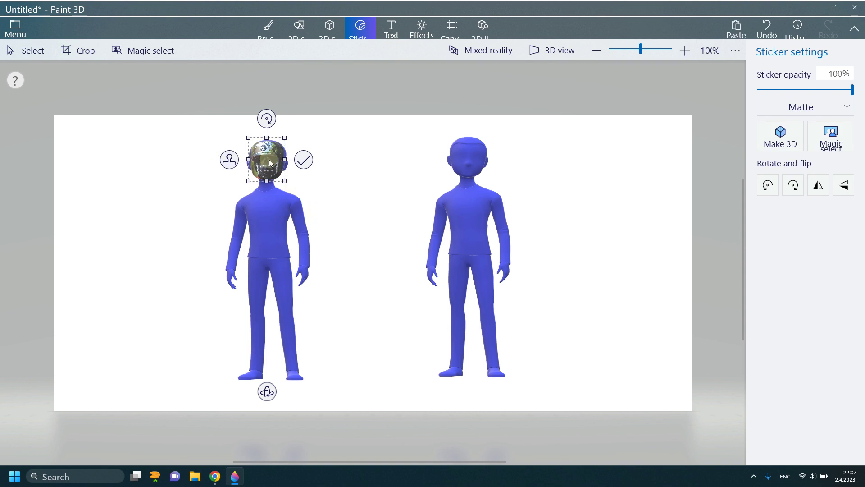
pyautogui.click(325, 166)
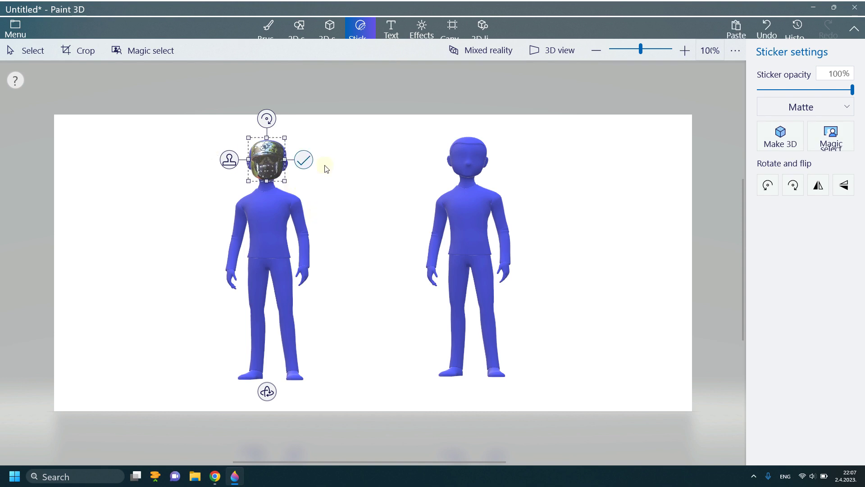
# Stamp the mask onto the left man and place a second mask sticker on the canvas.
pyautogui.click(358, 172)
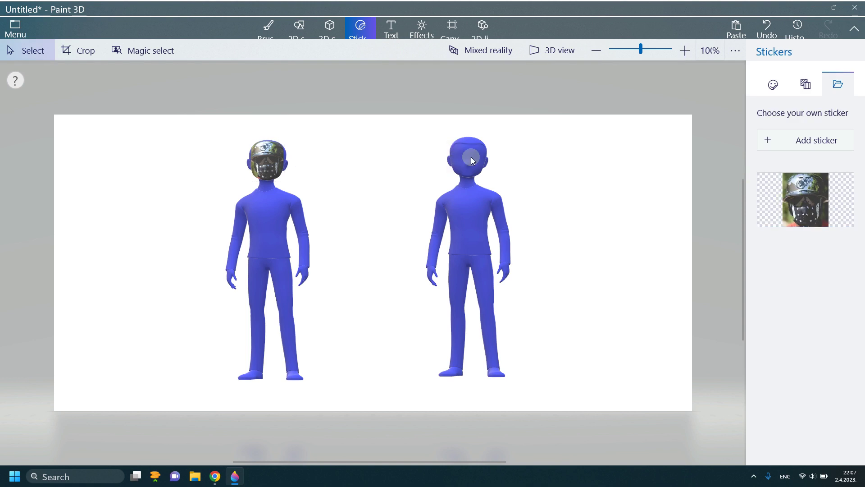
pyautogui.click(472, 160)
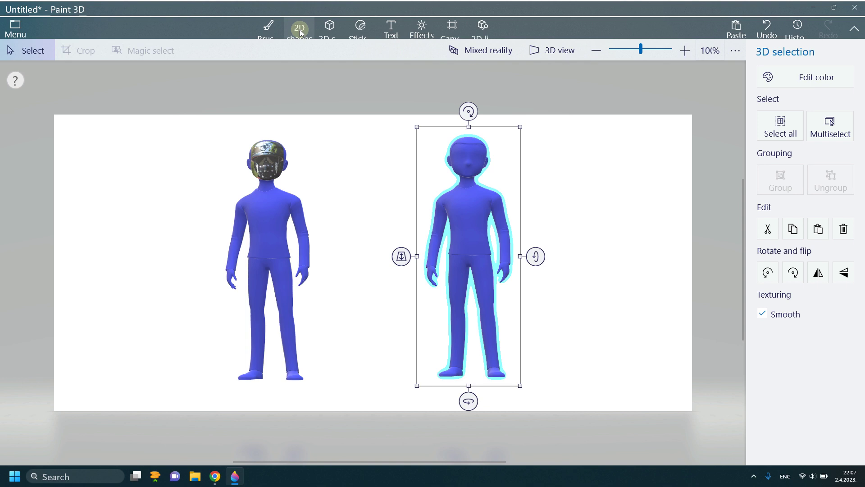
pyautogui.click(360, 28)
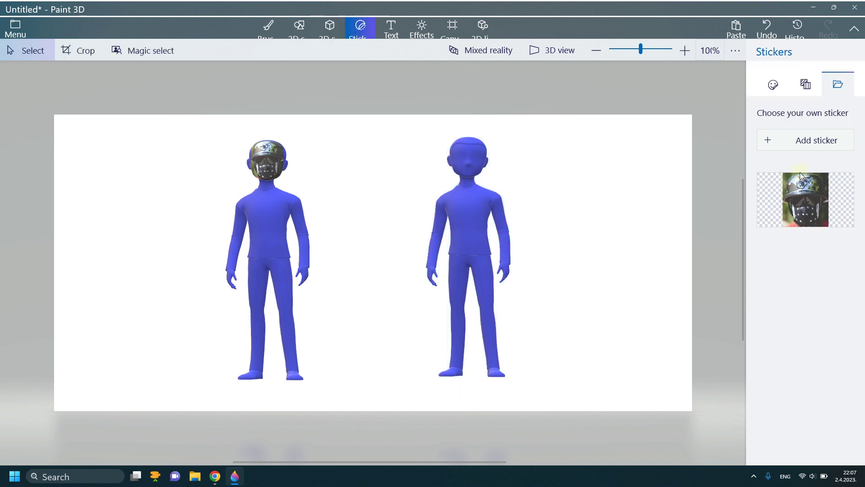
pyautogui.click(800, 175)
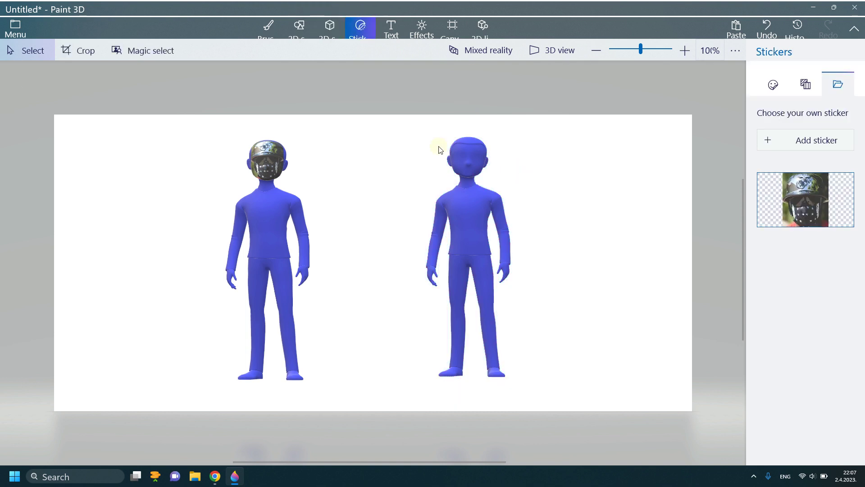
pyautogui.click(804, 192)
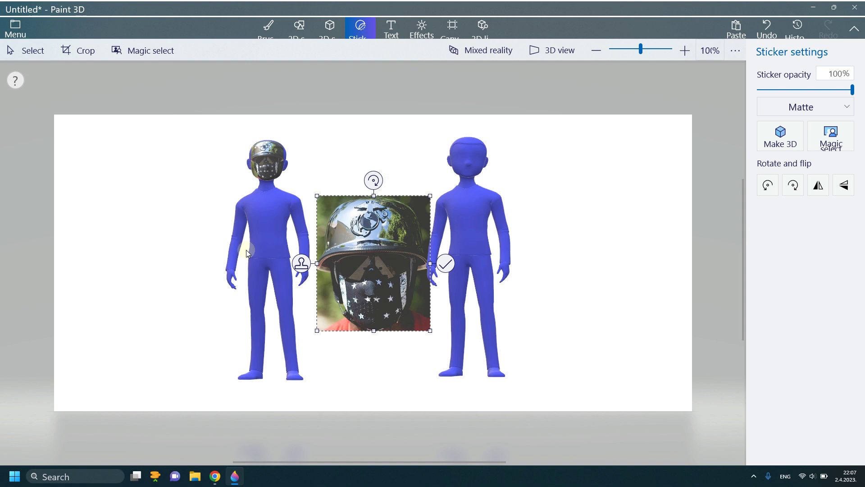
# Move, shrink and stamp the second mask over the right man's face.
pyautogui.moveTo(361, 259); pyautogui.dragTo(472, 166)
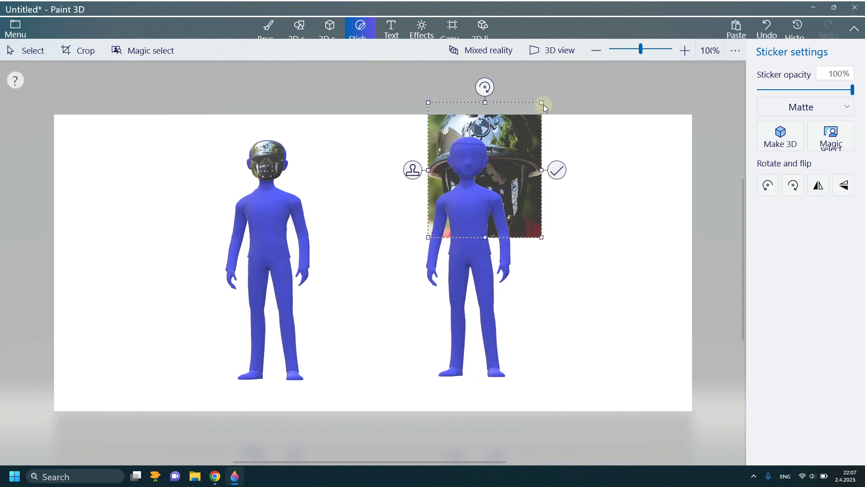
pyautogui.moveTo(543, 102)
pyautogui.mouseDown()
pyautogui.moveTo(461, 199)
pyautogui.moveTo(468, 157)
pyautogui.moveTo(487, 186)
pyautogui.moveTo(472, 162)
pyautogui.mouseUp()
pyautogui.click(472, 163)
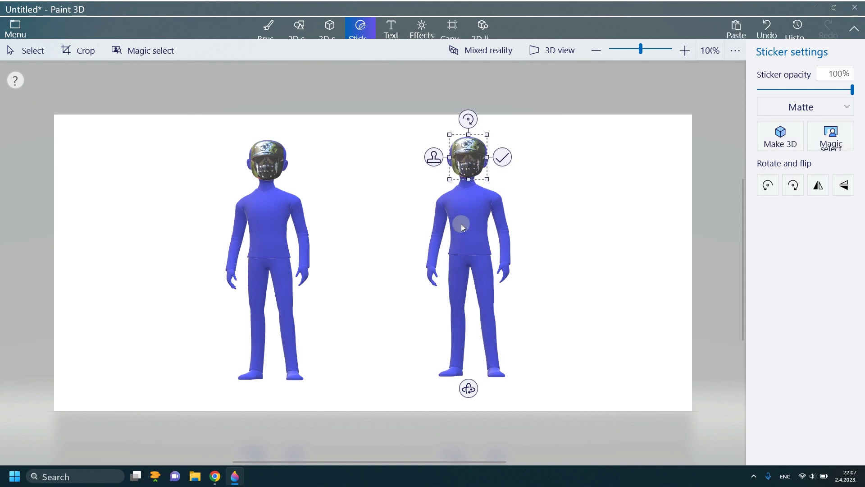
pyautogui.click(460, 253)
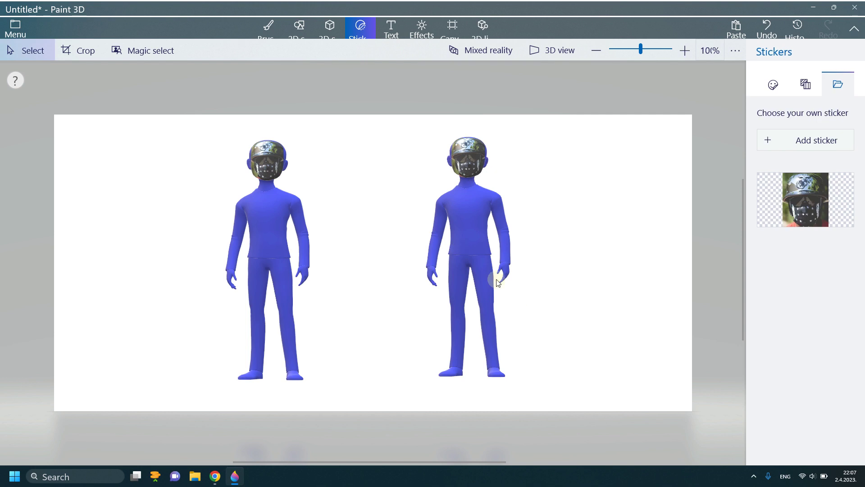
# Rotate both men around their vertical axis so they face each other in profile.
pyautogui.click(485, 286)
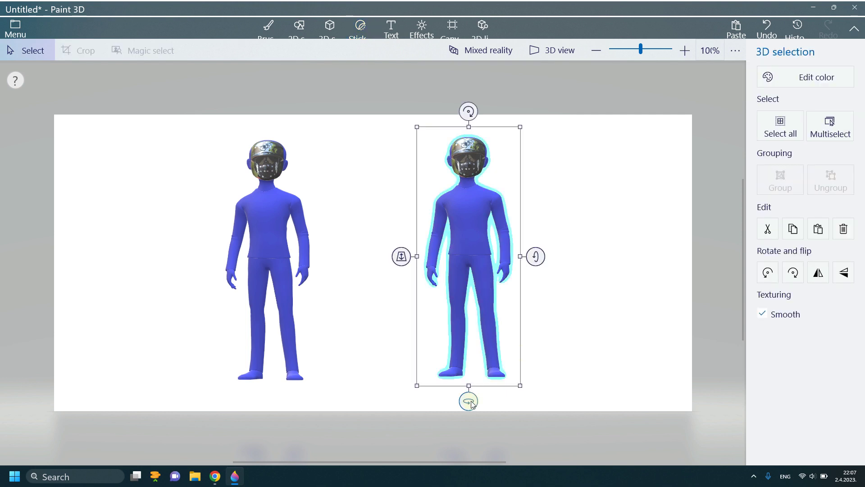
pyautogui.moveTo(471, 402); pyautogui.dragTo(440, 404)
pyautogui.click(290, 370)
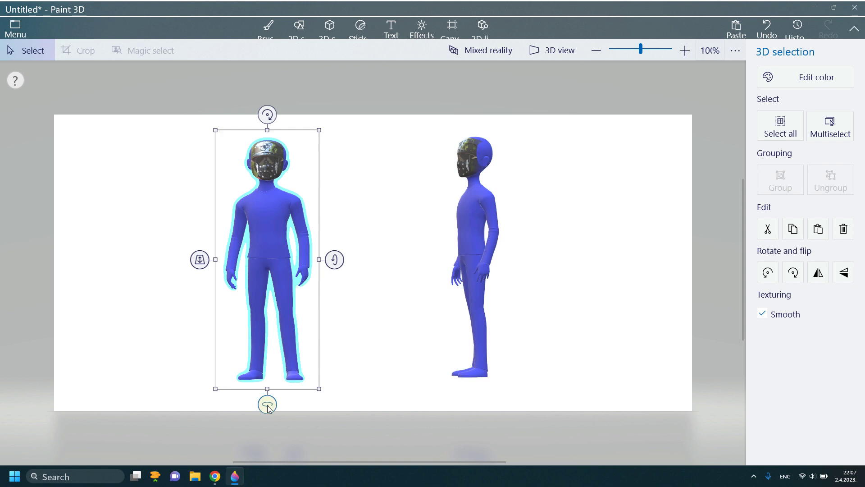
pyautogui.moveTo(268, 407); pyautogui.dragTo(305, 402)
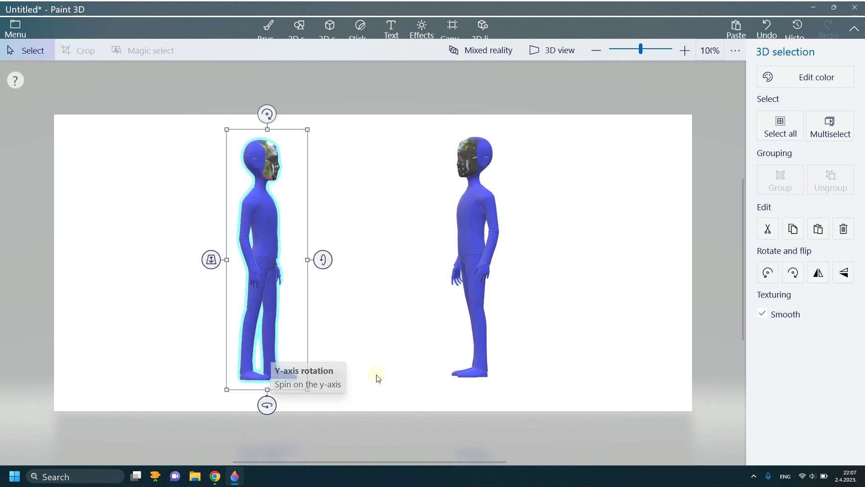
pyautogui.click(472, 366)
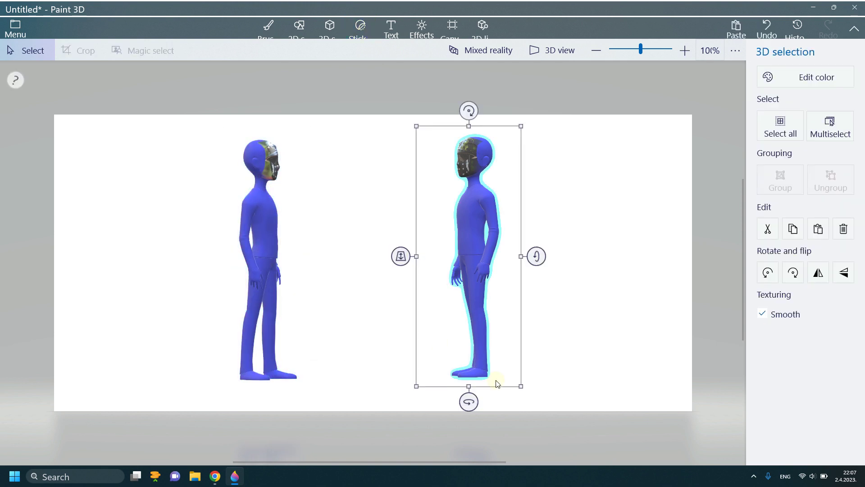
pyautogui.moveTo(468, 402); pyautogui.dragTo(471, 401)
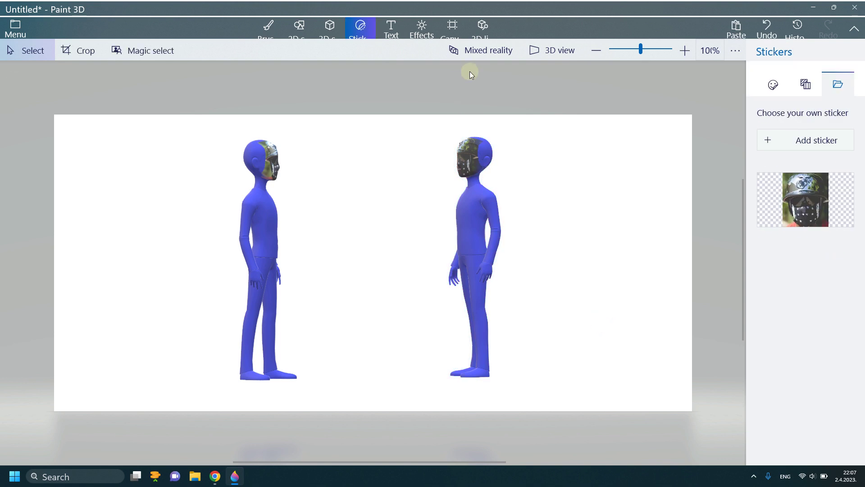
pyautogui.click(18, 28)
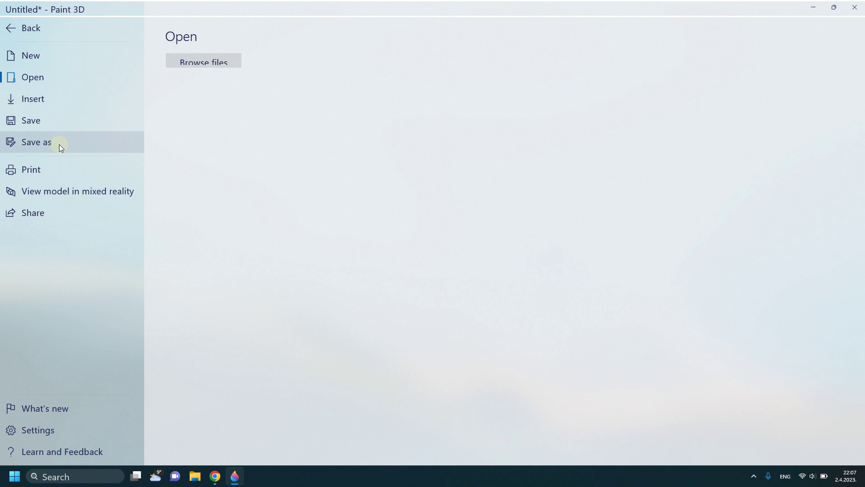
pyautogui.click(57, 143)
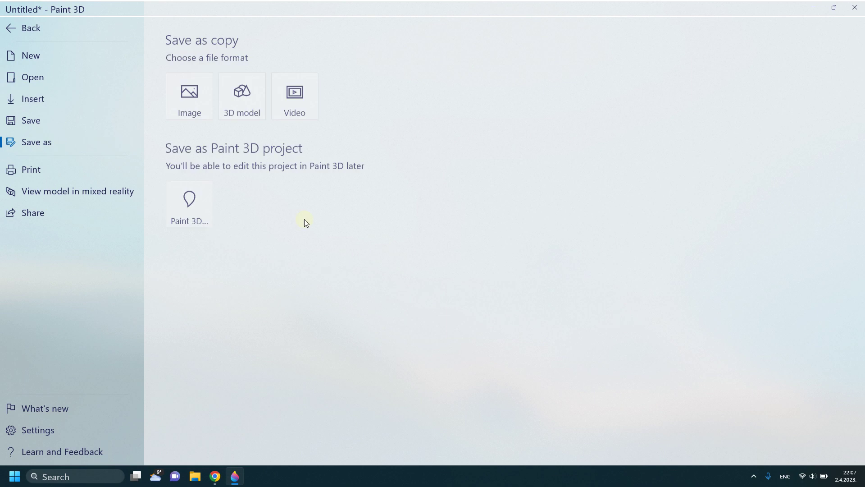
pyautogui.click(293, 97)
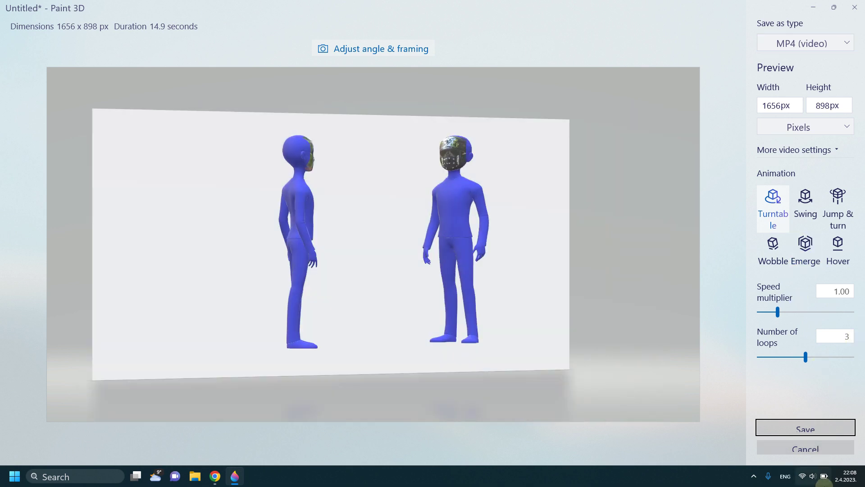
pyautogui.press('Escape')
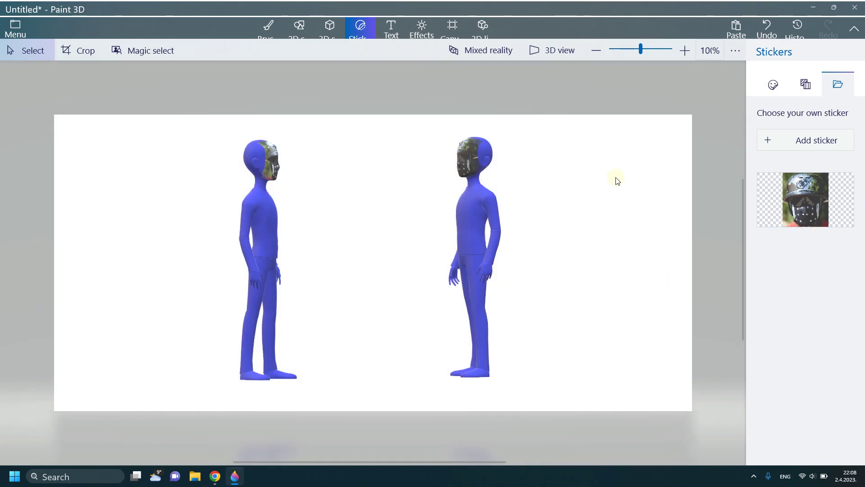
# View and close the interaction controls guide, then turn Show canvas off.
pyautogui.rightClick(600, 158)
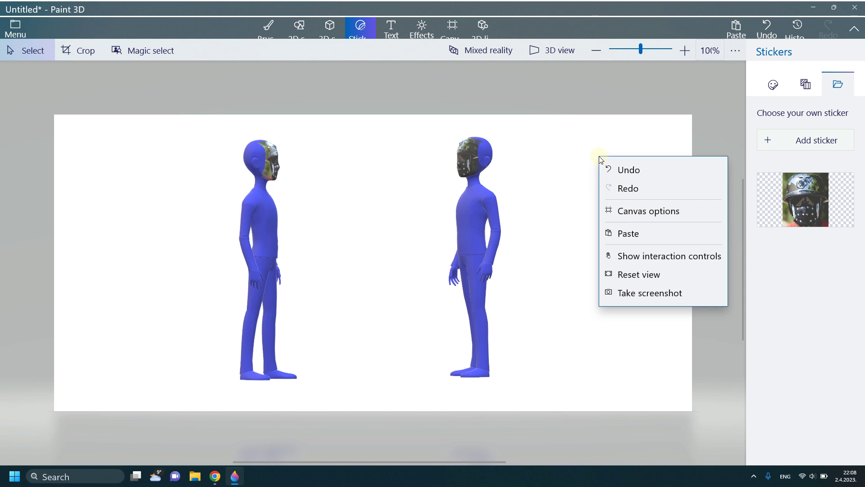
pyautogui.click(661, 259)
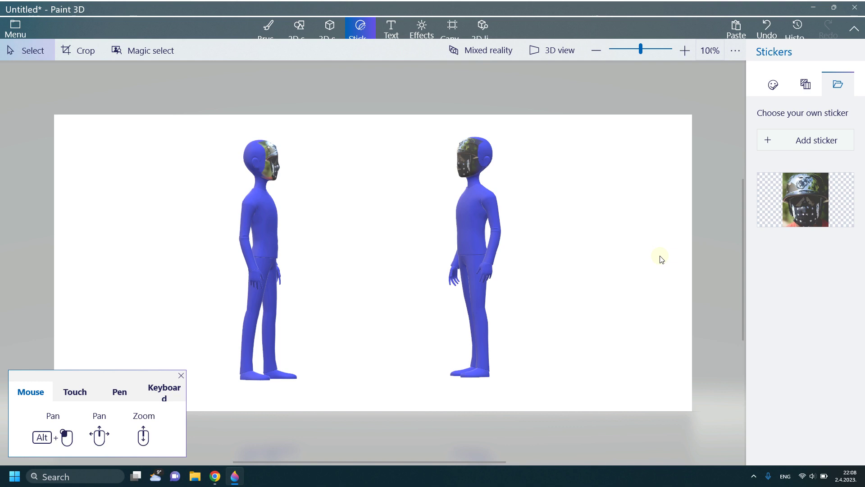
pyautogui.click(181, 376)
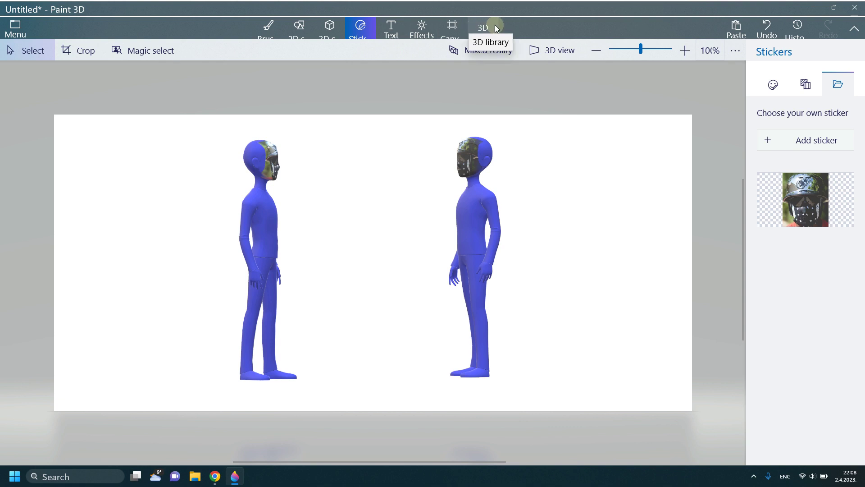
pyautogui.click(462, 29)
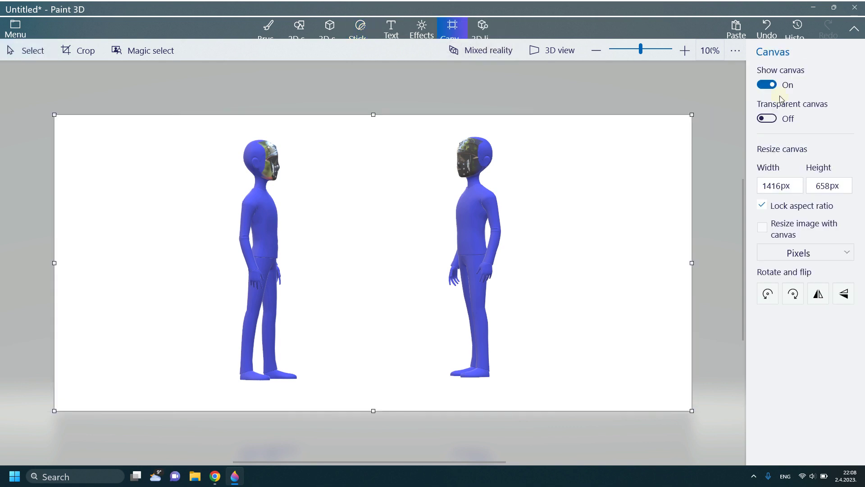
pyautogui.click(766, 86)
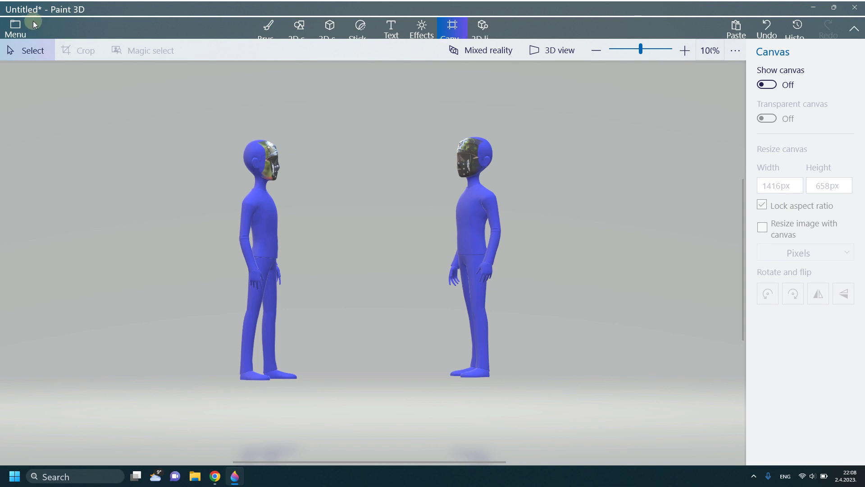
# Export a Turntable MP4 video with 4 loops into the Videos folder.
pyautogui.click(16, 31)
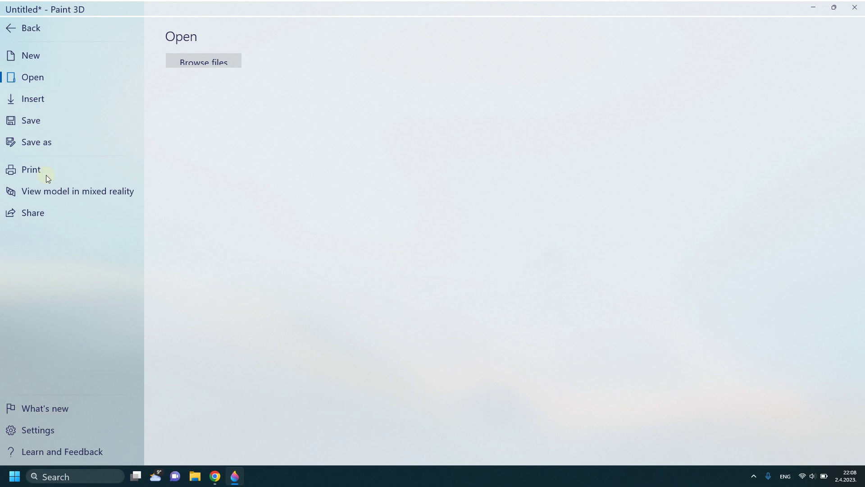
pyautogui.click(50, 144)
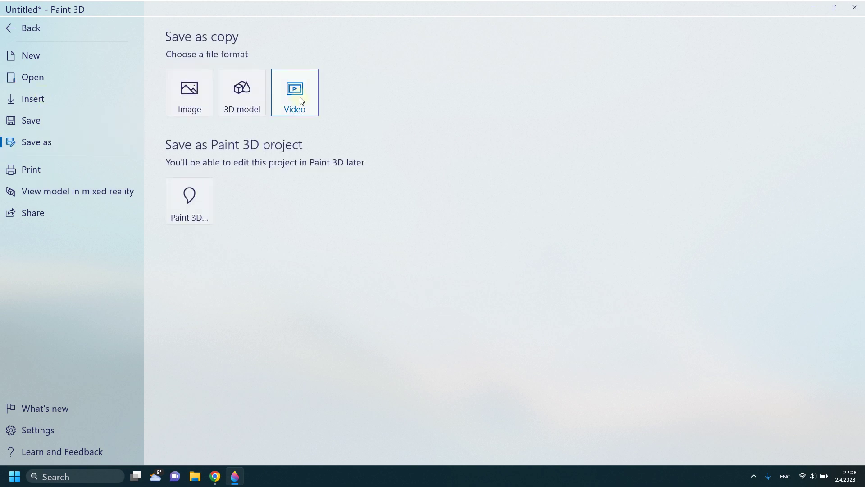
pyautogui.click(300, 100)
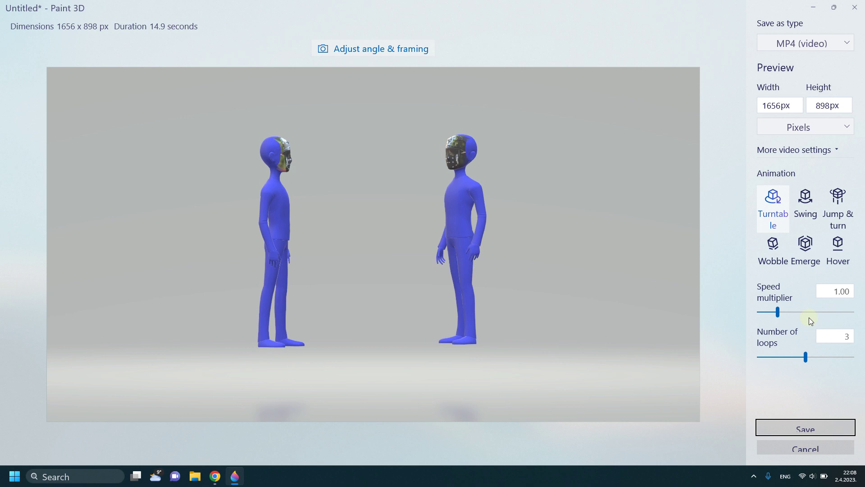
pyautogui.click(776, 312)
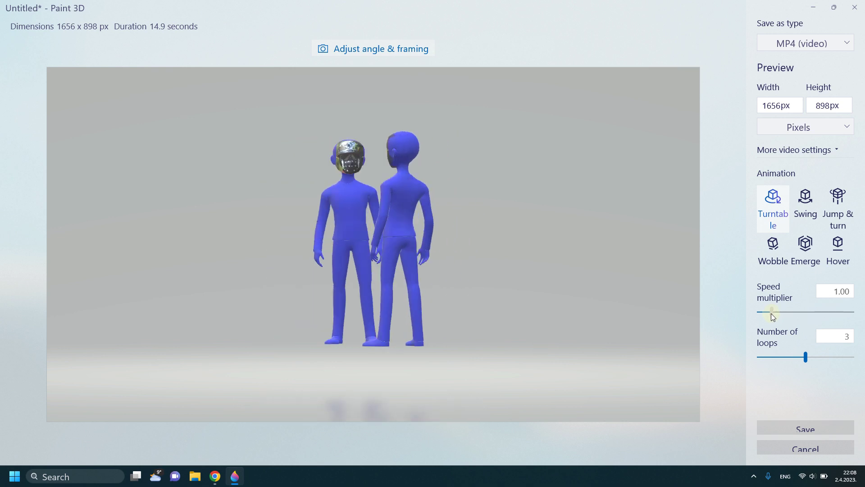
pyautogui.moveTo(807, 358); pyautogui.dragTo(818, 358)
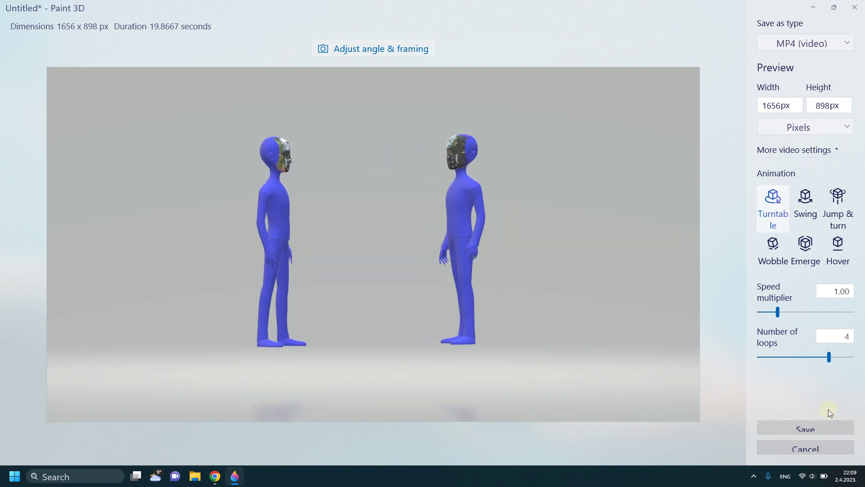
pyautogui.click(809, 429)
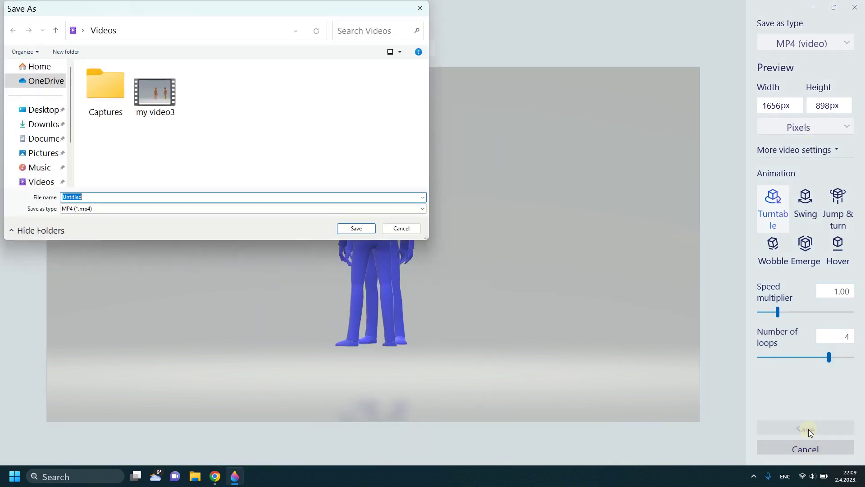
pyautogui.click(355, 229)
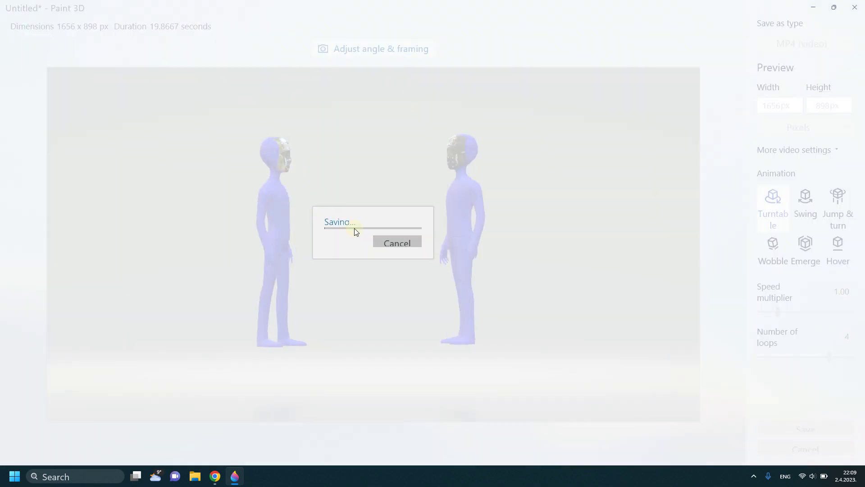
# Play 'my video3' from File Explorer's Videos folder in Media Player.
pyautogui.click(195, 478)
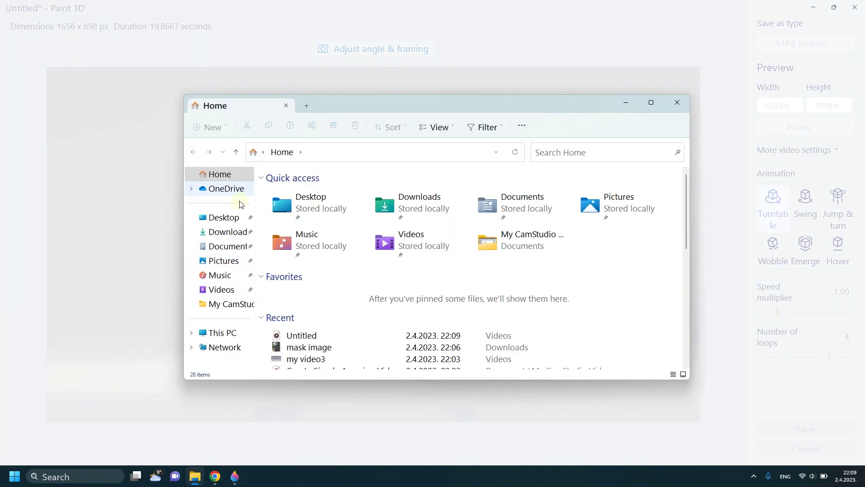
pyautogui.click(221, 291)
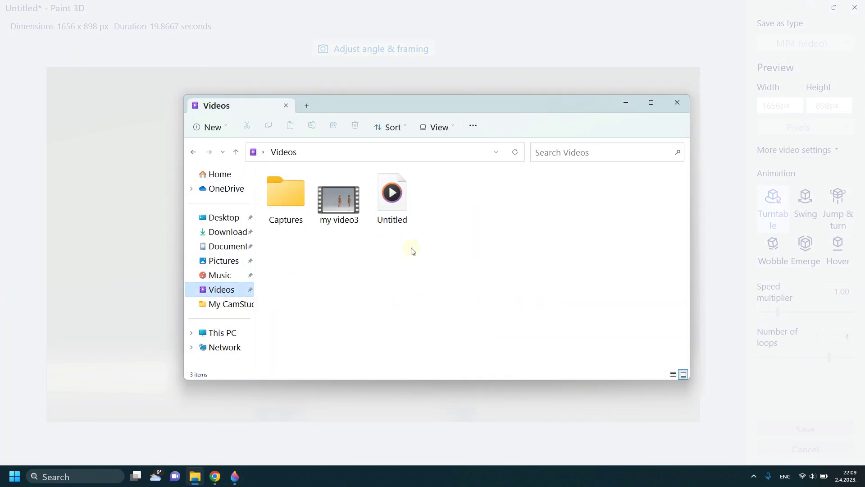
pyautogui.doubleClick(334, 202)
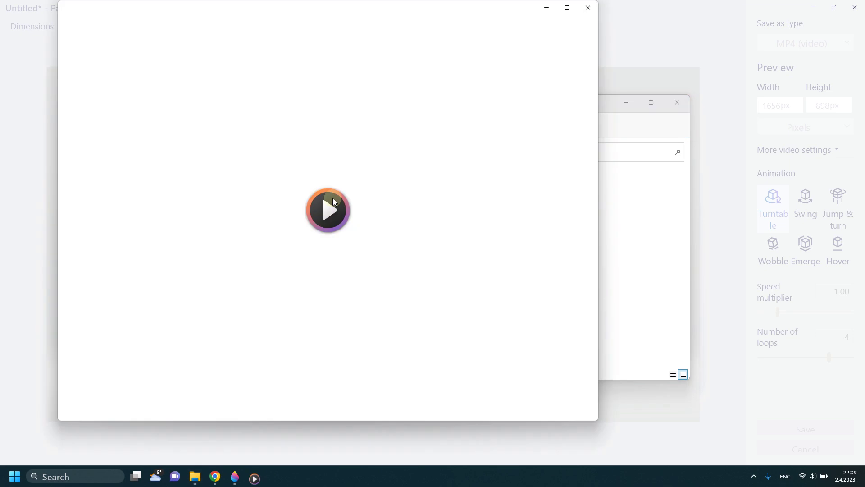